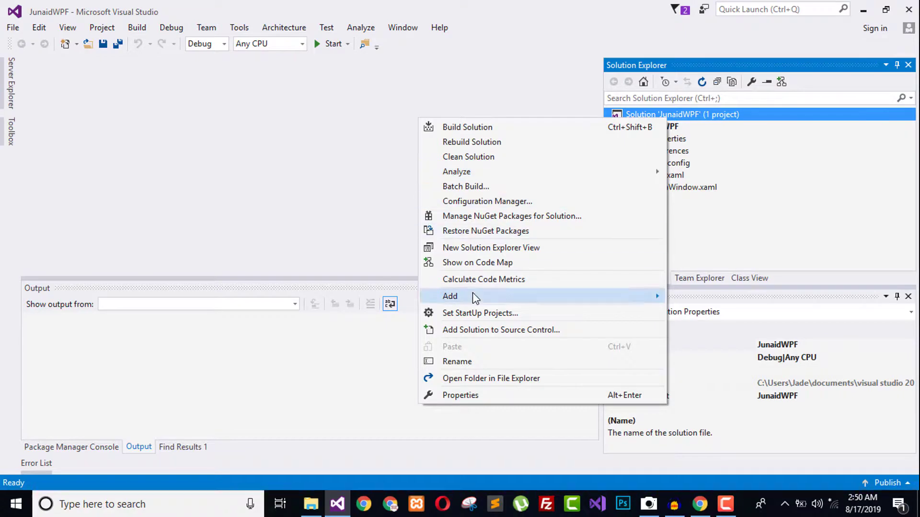
Add a new Visual Studio Installer Setup Project named SetupNew to the solution
mouse_move(472, 296)
click(380, 295)
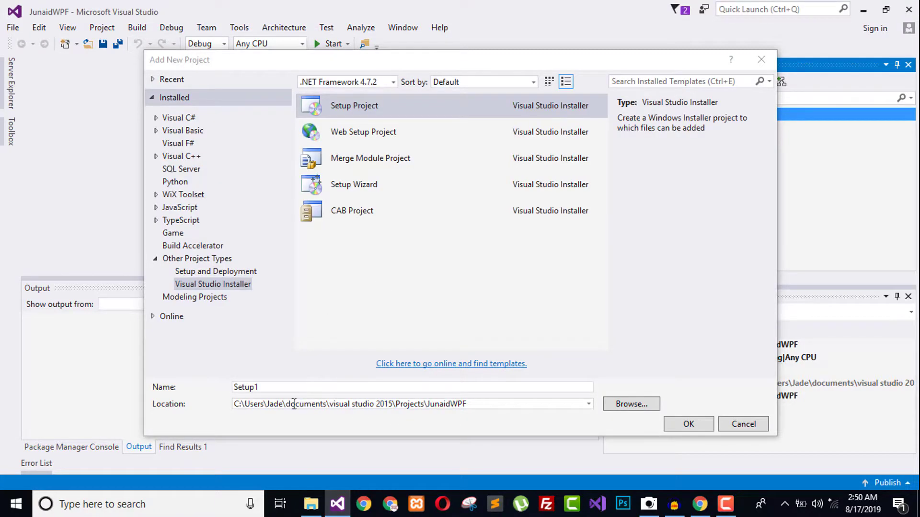
click(268, 389)
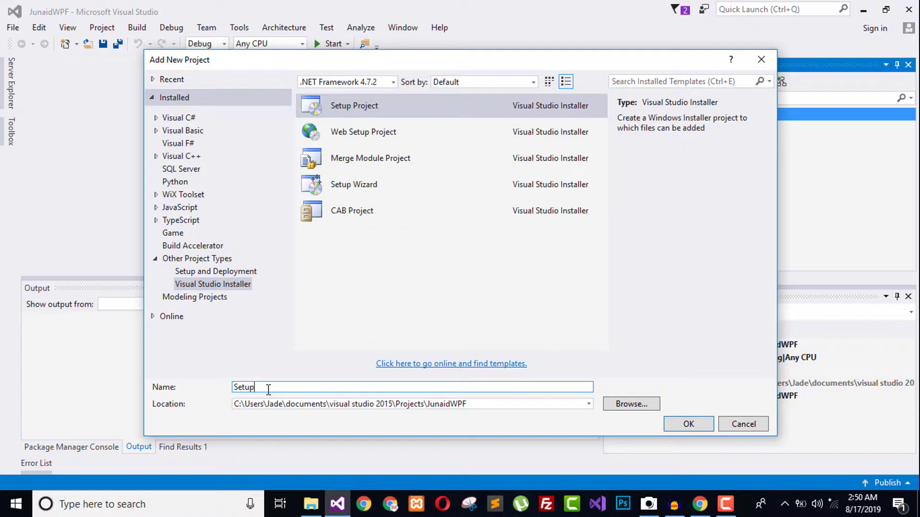
text(New)
click(361, 105)
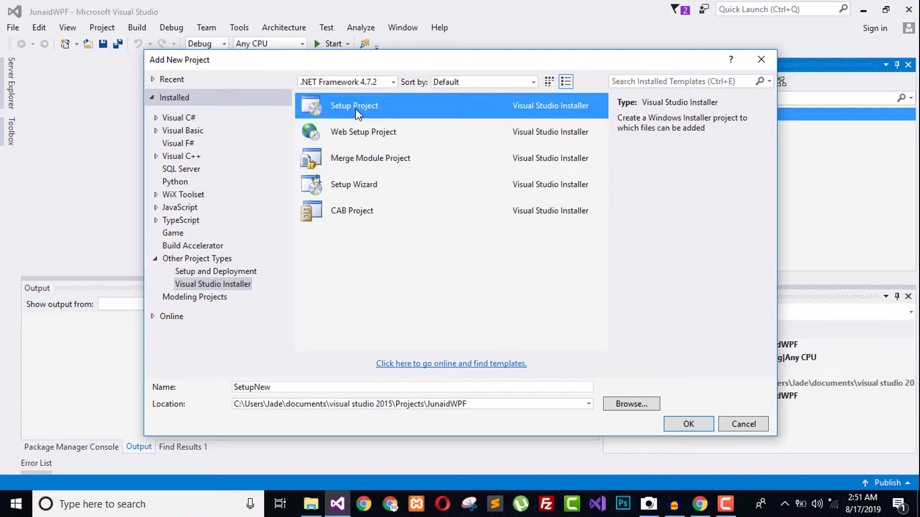
click(698, 427)
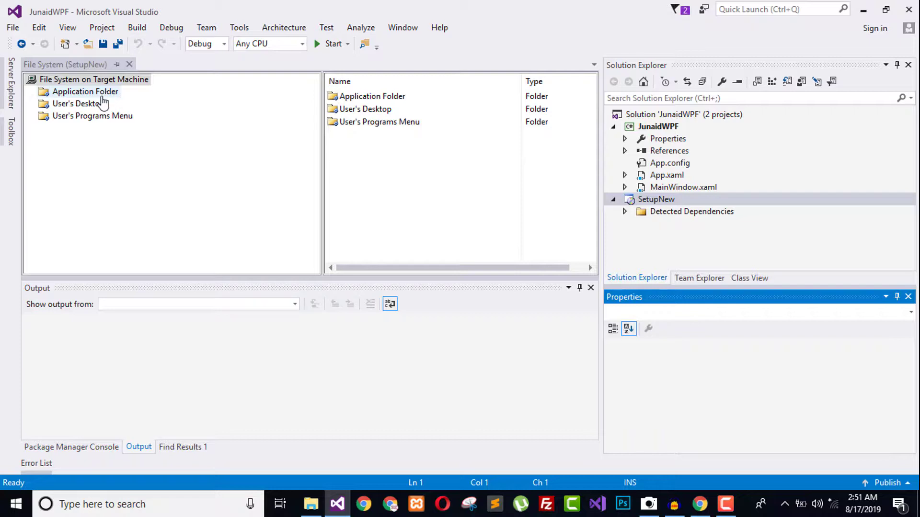
Add the Primary output of the JunaidWPF project, with the active configuration, to the Application Folder on the target machine
click(101, 104)
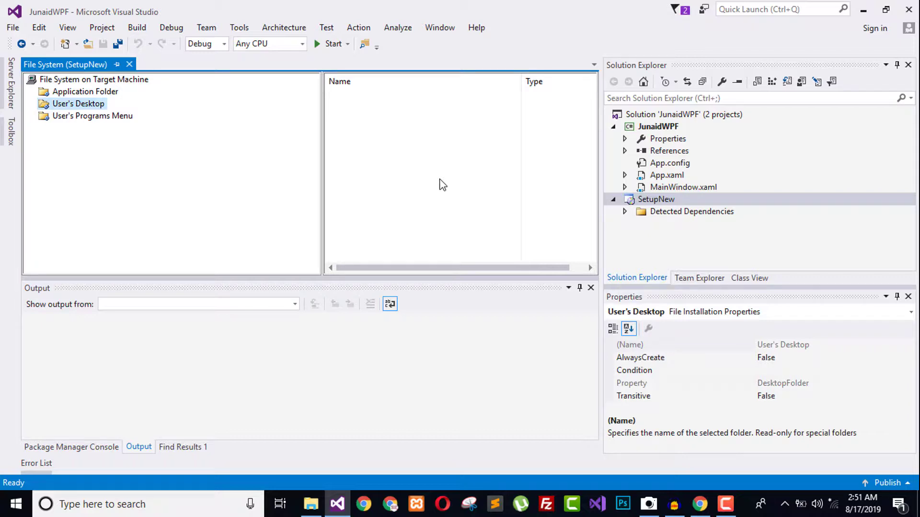
click(74, 117)
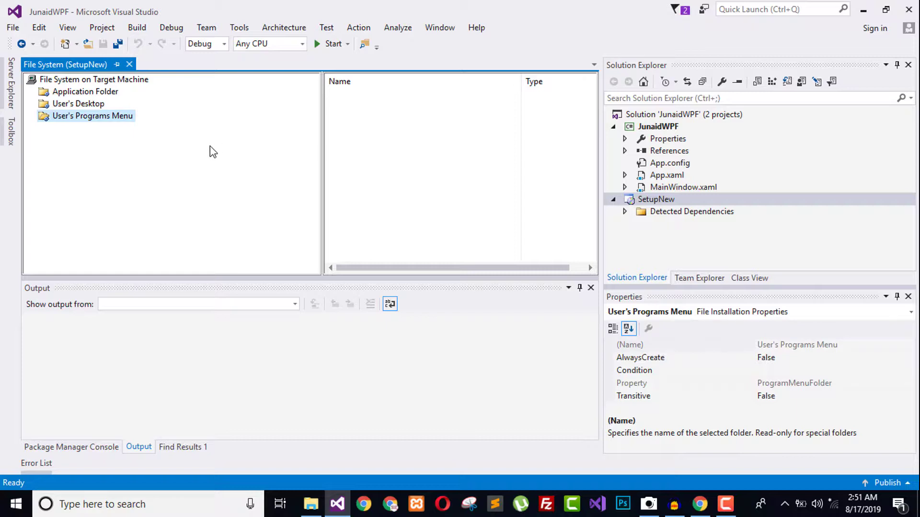
click(105, 93)
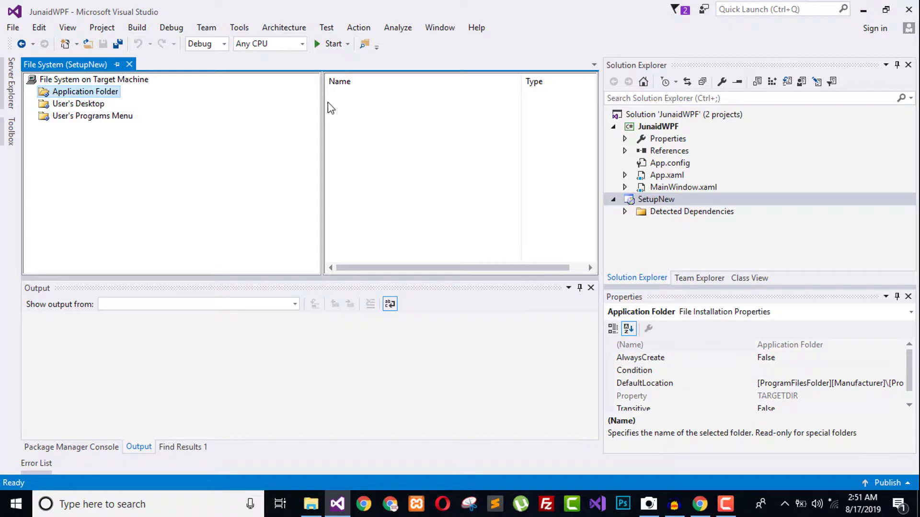
click(392, 106)
right_click(393, 111)
mouse_move(422, 115)
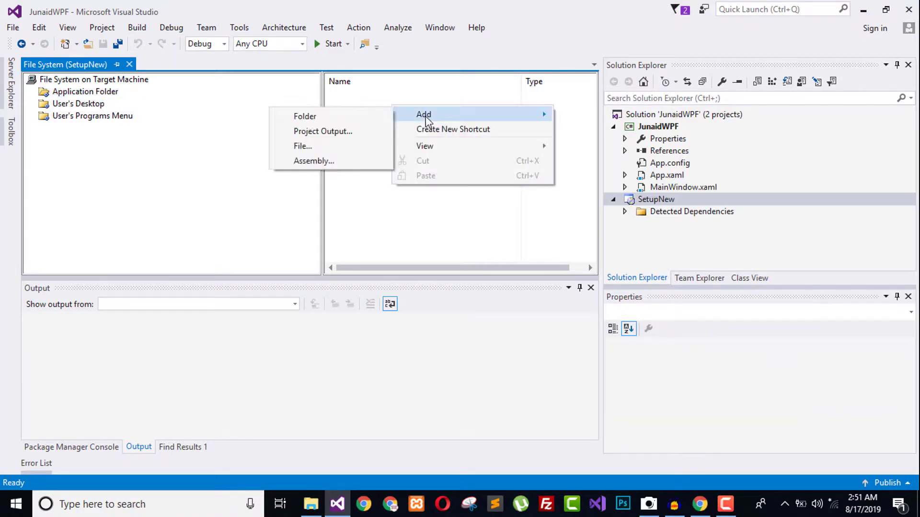
click(352, 132)
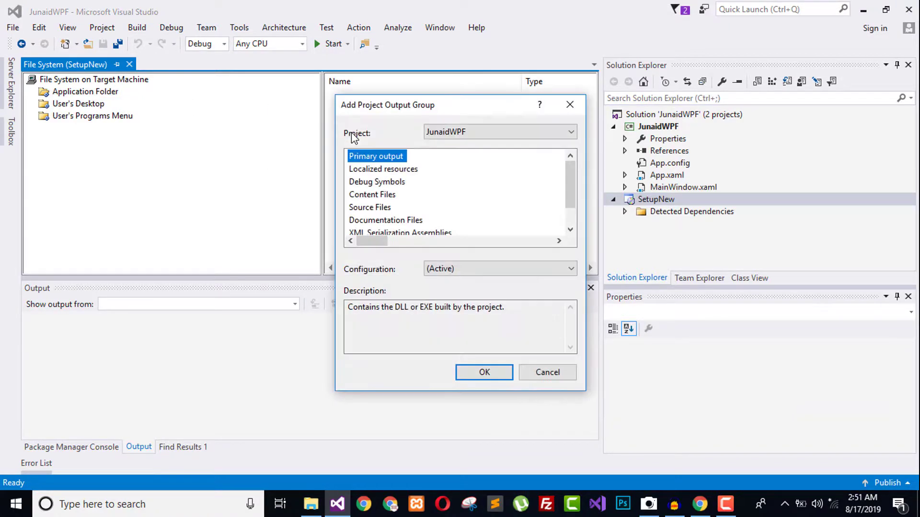
click(483, 136)
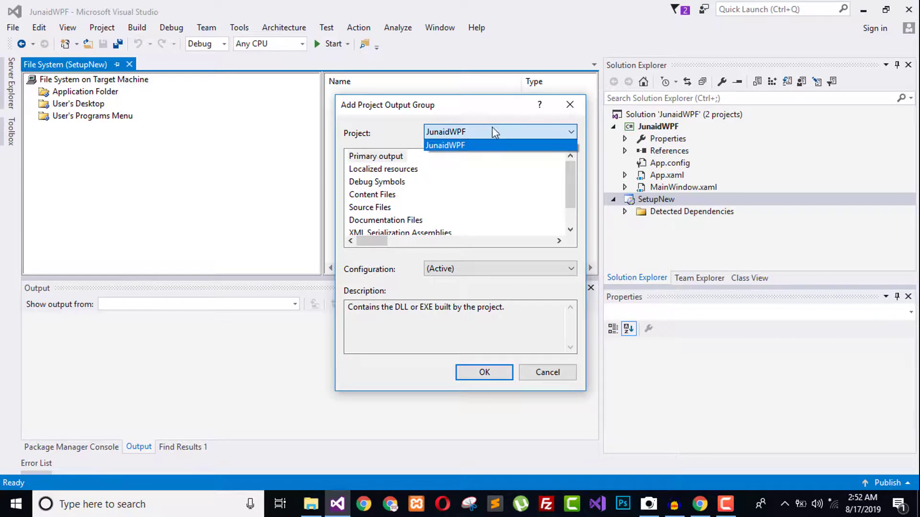
click(476, 145)
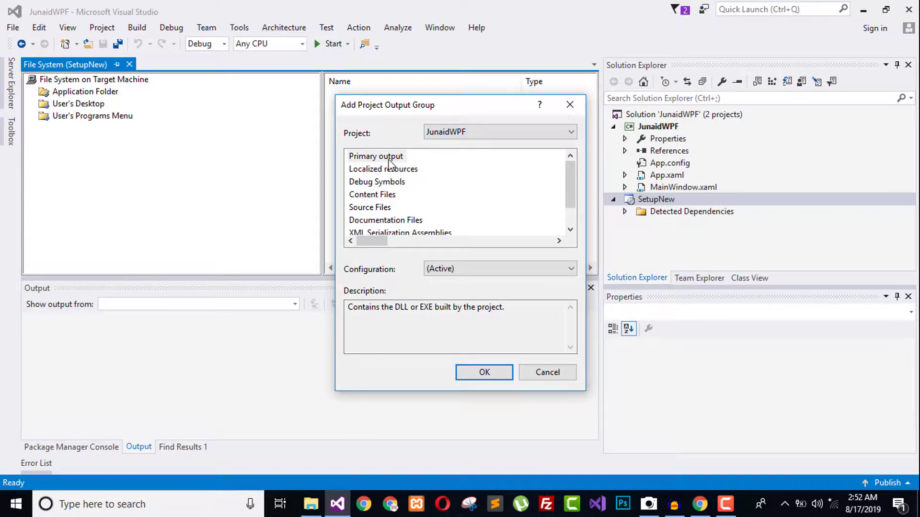
click(406, 158)
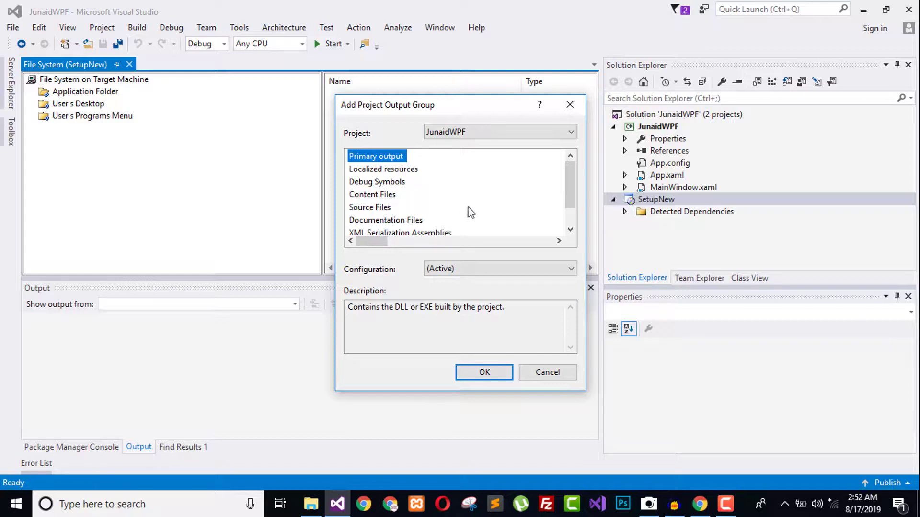
scroll(471, 209, down, 1)
scroll(470, 214, up, 1)
click(484, 376)
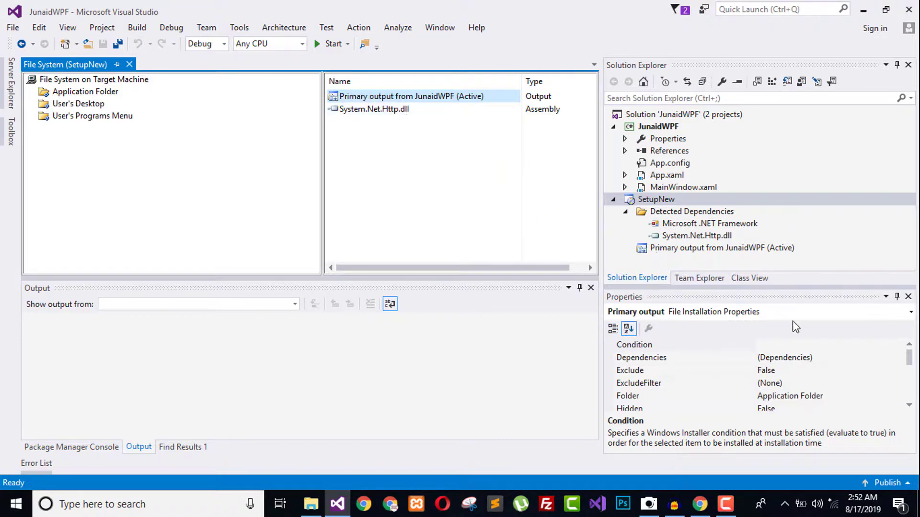
Select the SetupNew project and review its Author, Description, Manufacturer and Title properties
click(803, 346)
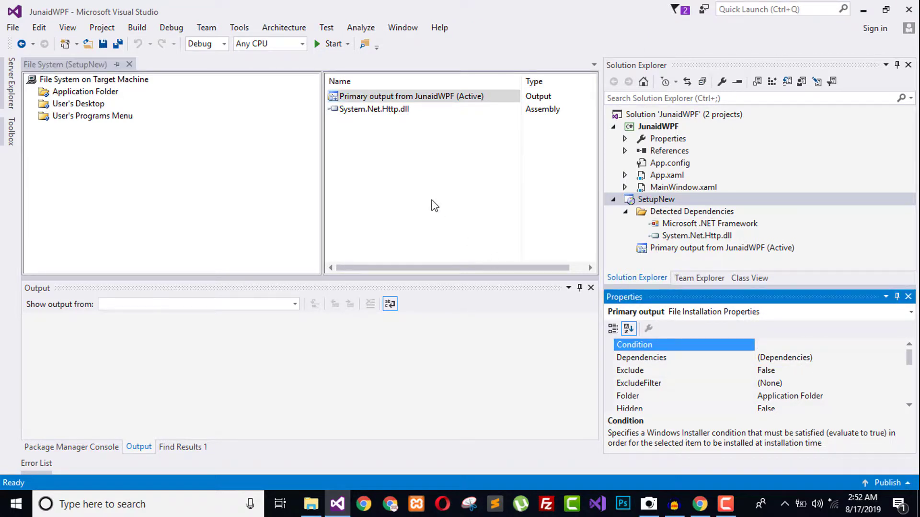
click(645, 202)
right_click(645, 202)
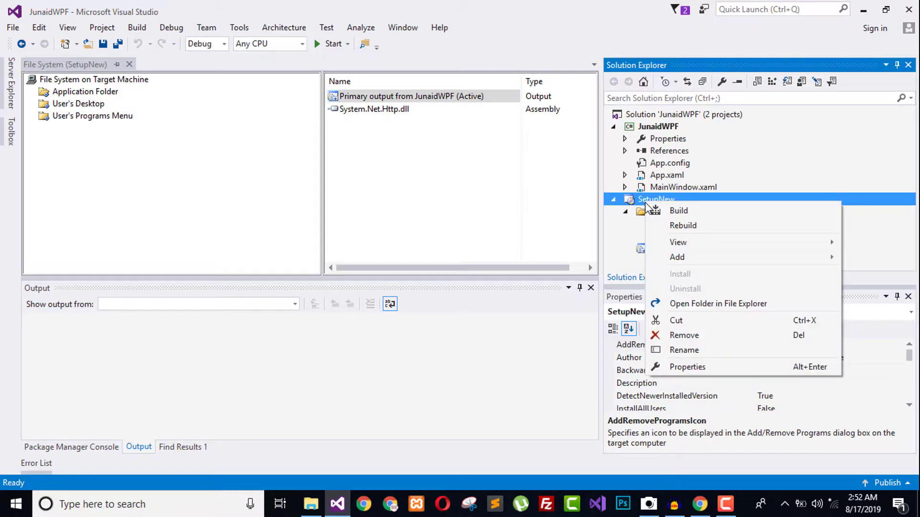
key(Escape)
click(869, 358)
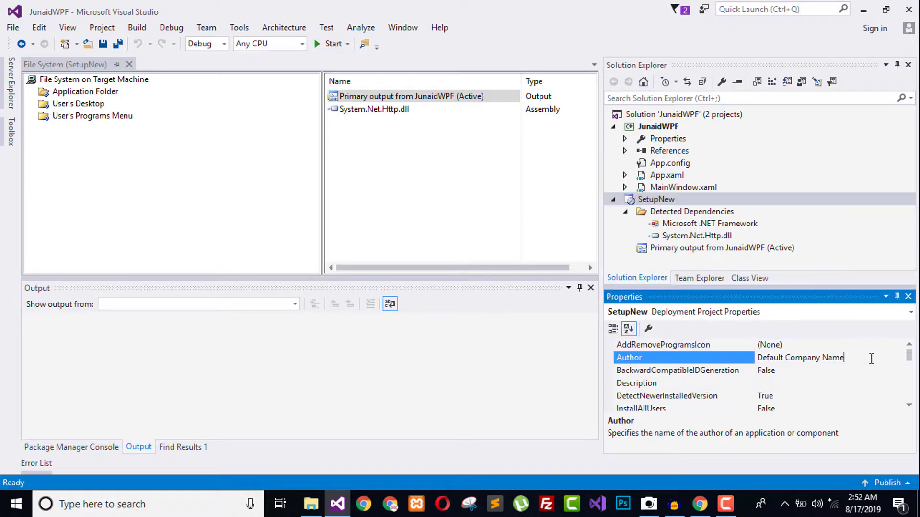
click(649, 358)
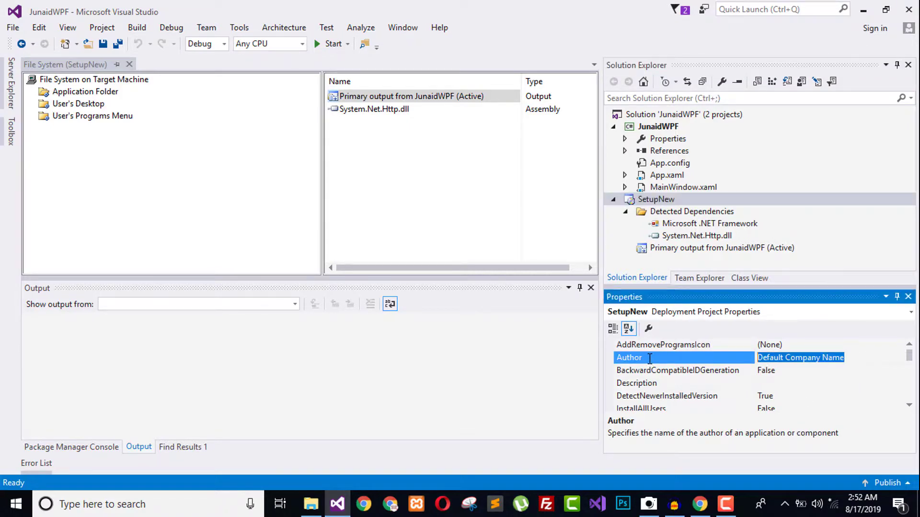
click(784, 382)
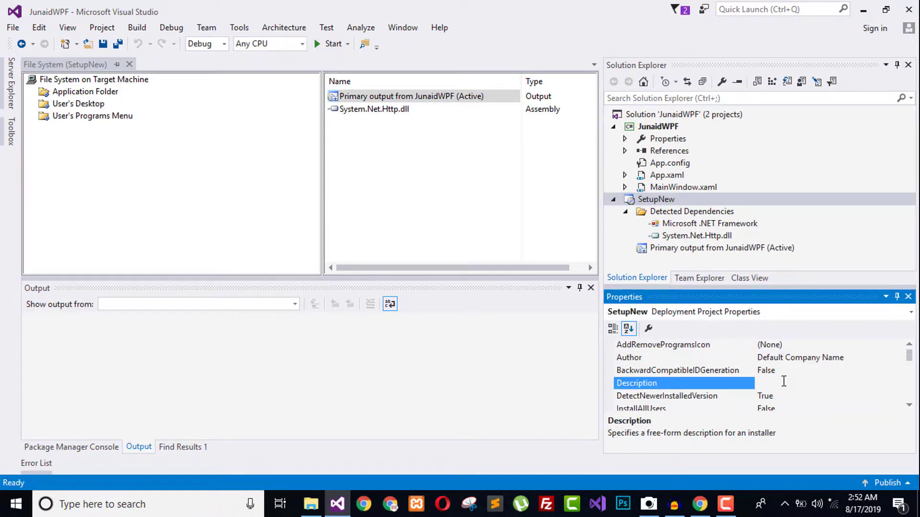
scroll(785, 382, down, 2)
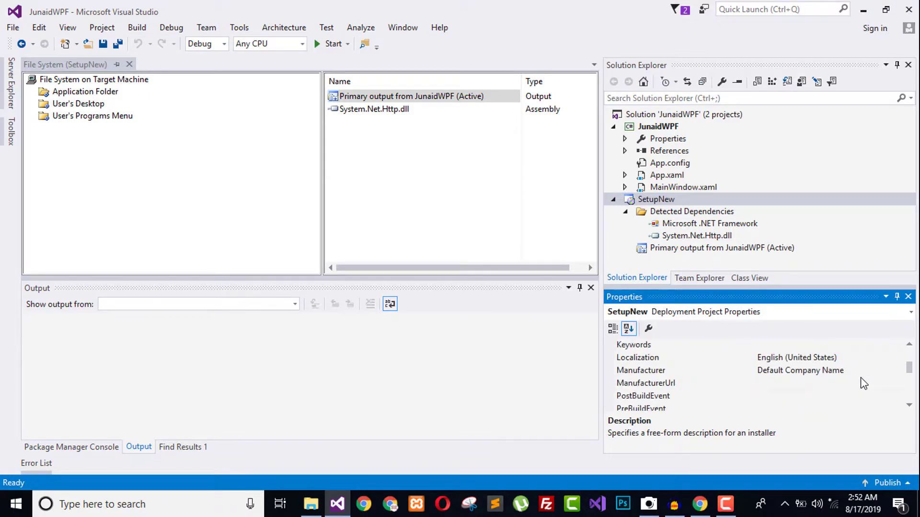
click(859, 372)
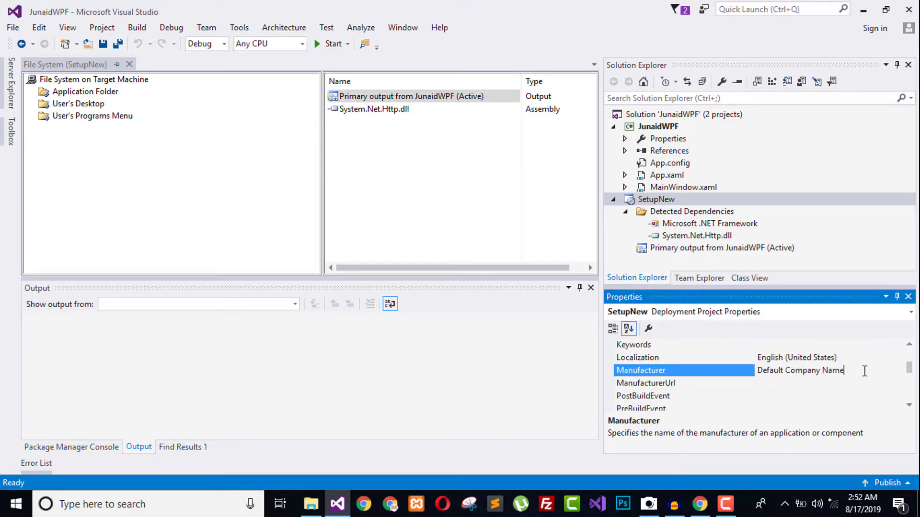
double_click(721, 370)
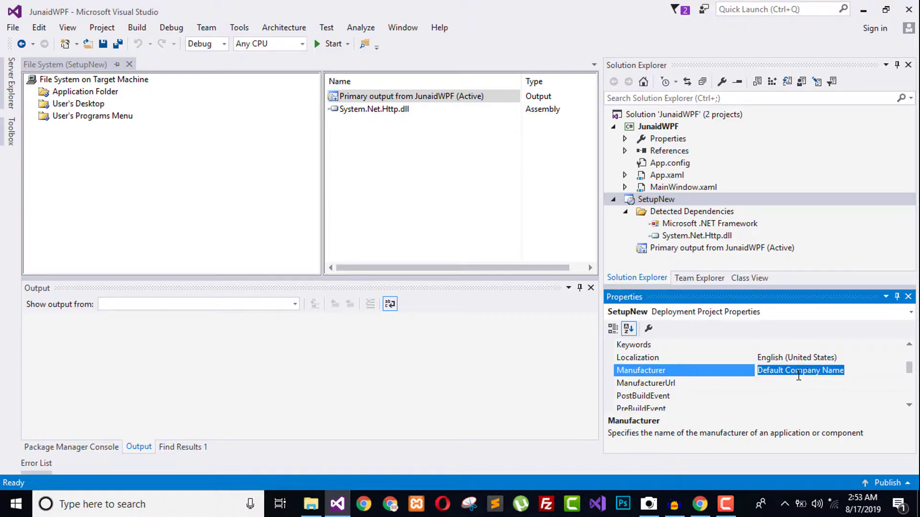
scroll(791, 393, down, 2)
scroll(767, 411, down, 3)
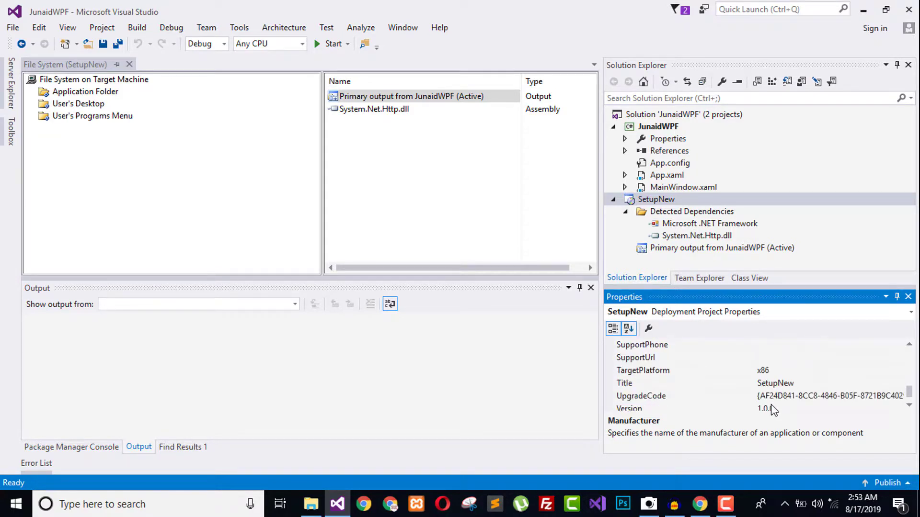
click(797, 370)
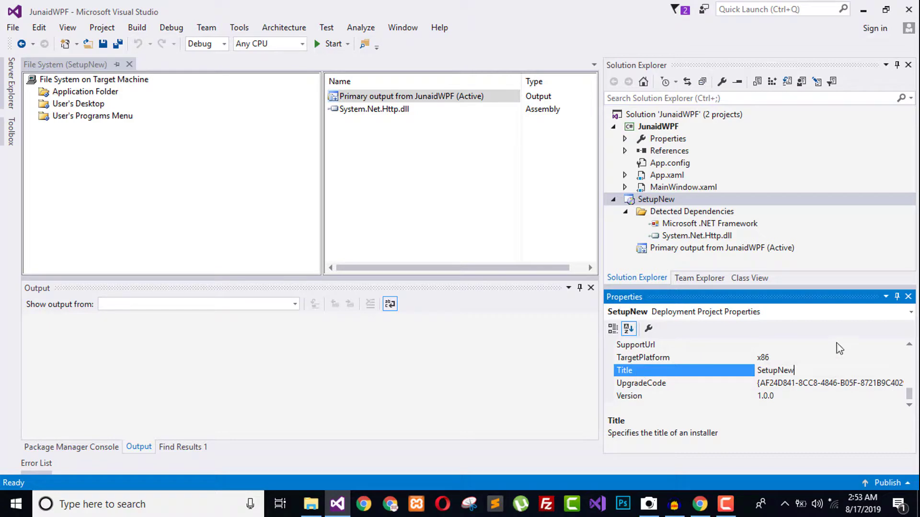
scroll(776, 378, up, 8)
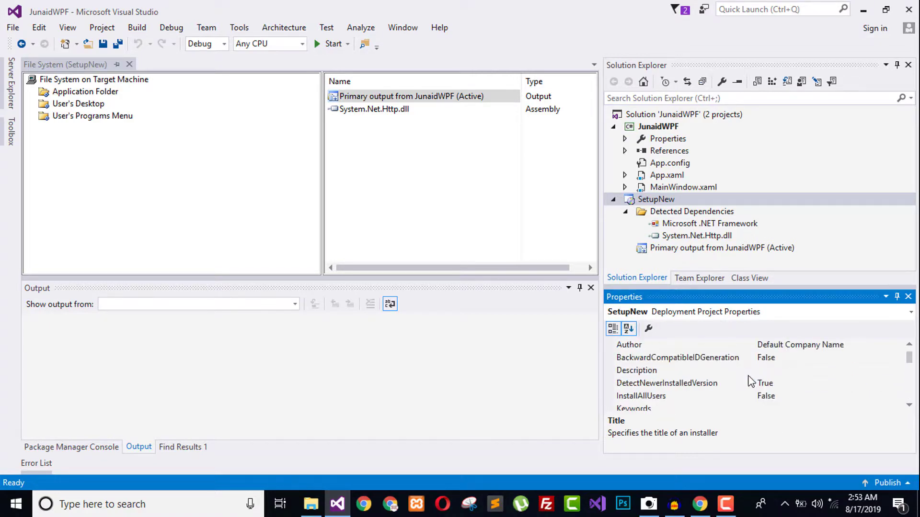
Set the SetupNew project's Author to the author's full name and its Manufacturer to the company name
click(865, 358)
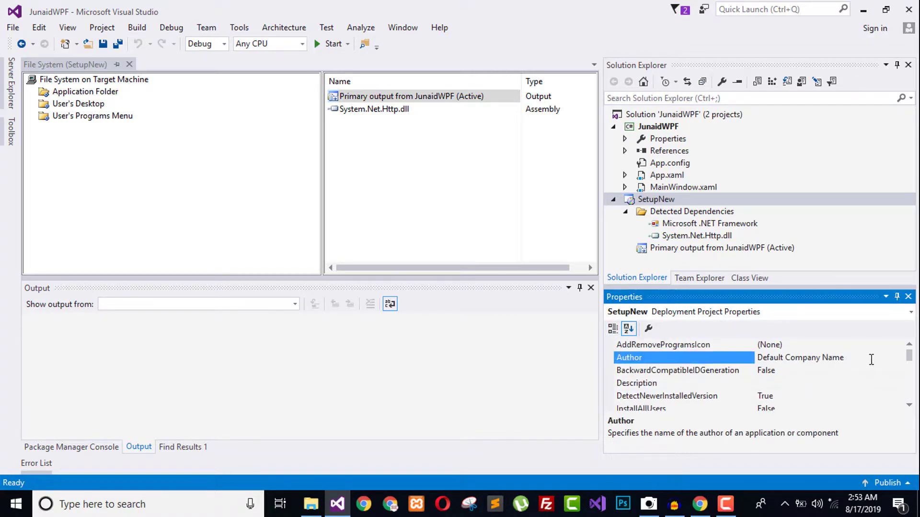
text(Junaid Shahid)
scroll(812, 376, down, 2)
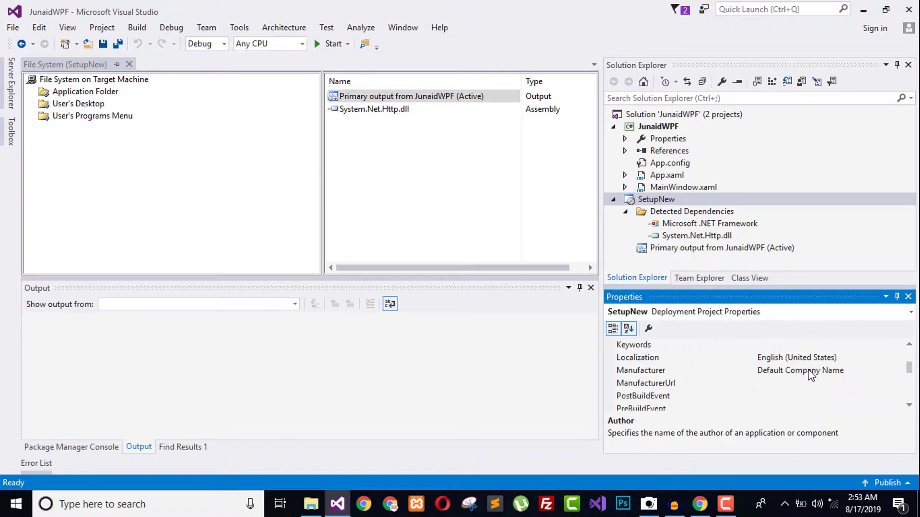
click(625, 368)
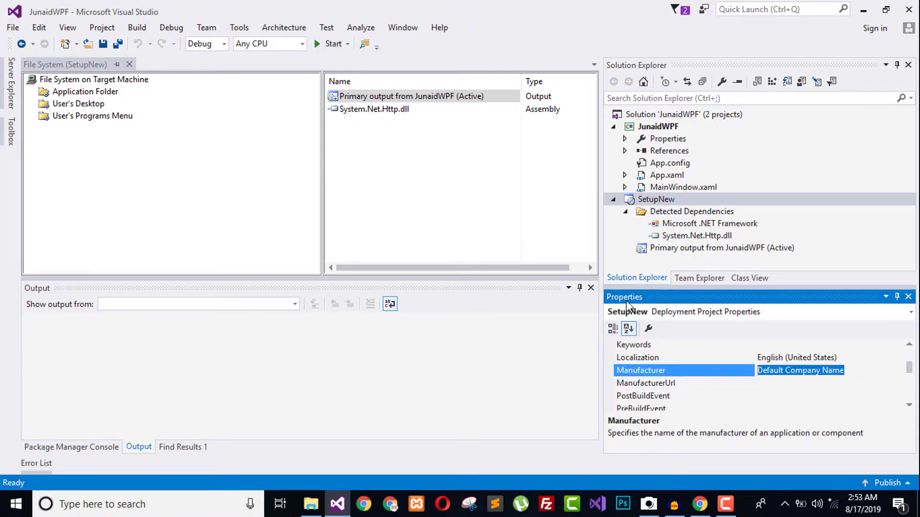
text(Junaid)
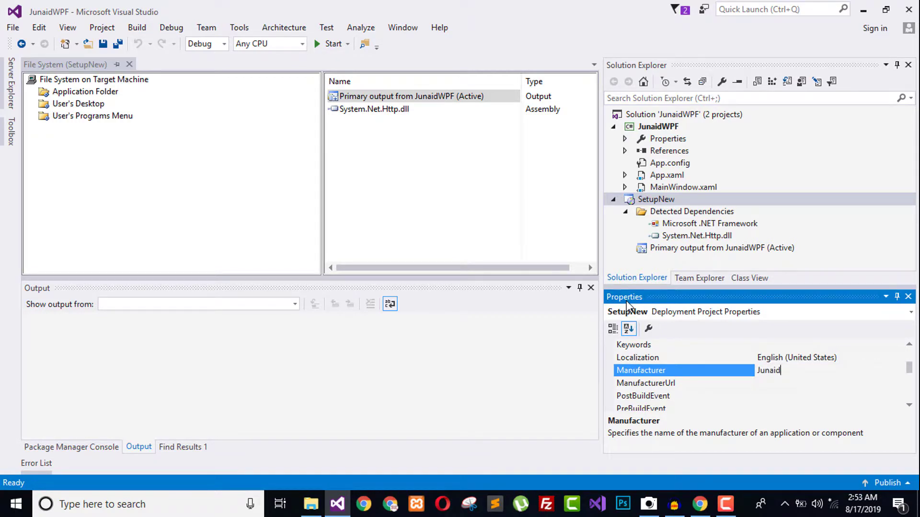
text(ShahidCompany)
Set the SetupNew project's Title to JunaidWPF
scroll(822, 395, down, 5)
click(795, 383)
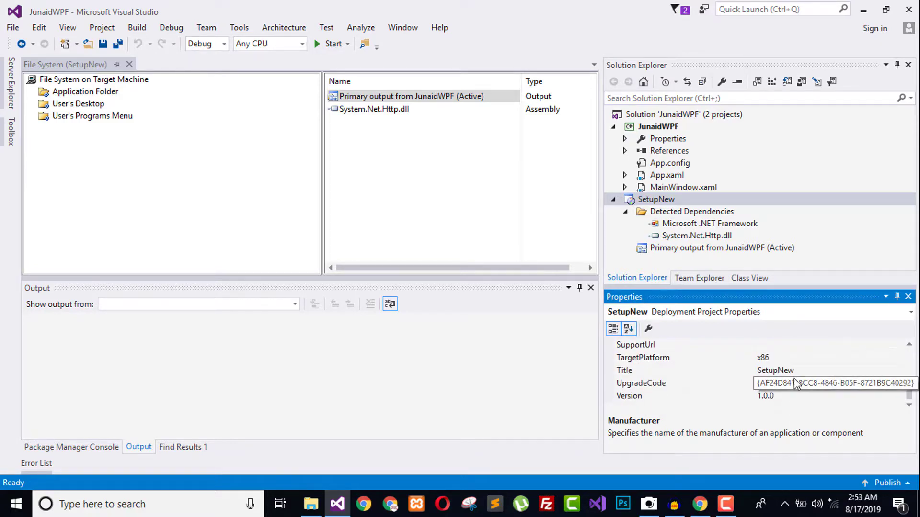
click(798, 373)
double_click(813, 373)
text(JunaidWPF)
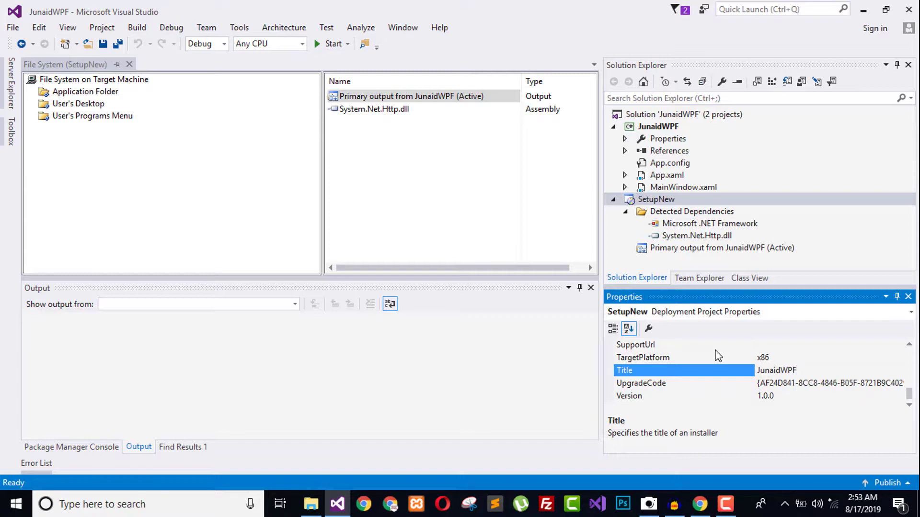
Set the SetupNew project's TargetPlatform to x64 and check the remaining deployment properties
scroll(795, 395, up, 2)
scroll(795, 395, down, 1)
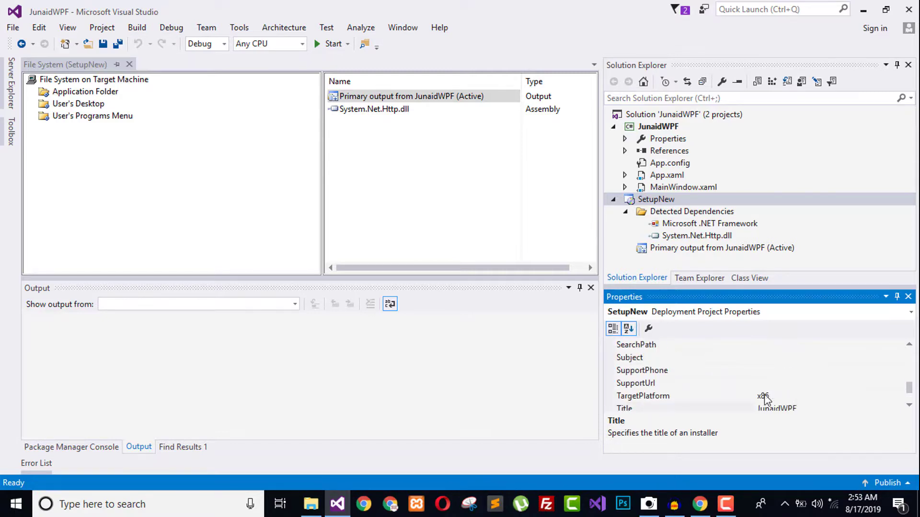
click(765, 395)
click(897, 396)
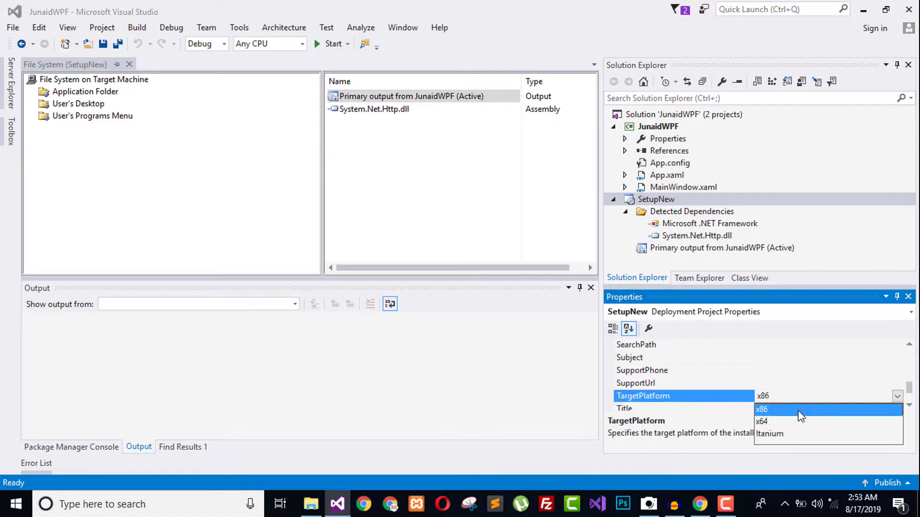
click(790, 408)
click(796, 388)
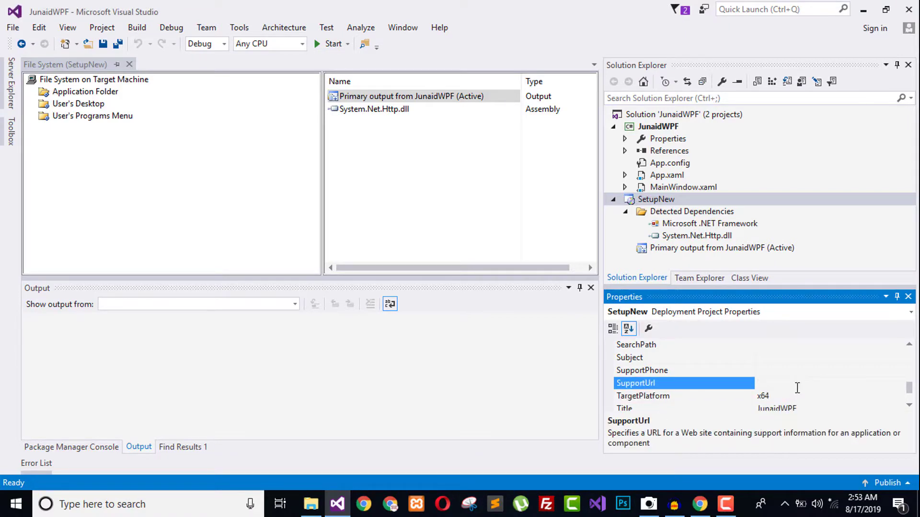
scroll(796, 388, down, 1)
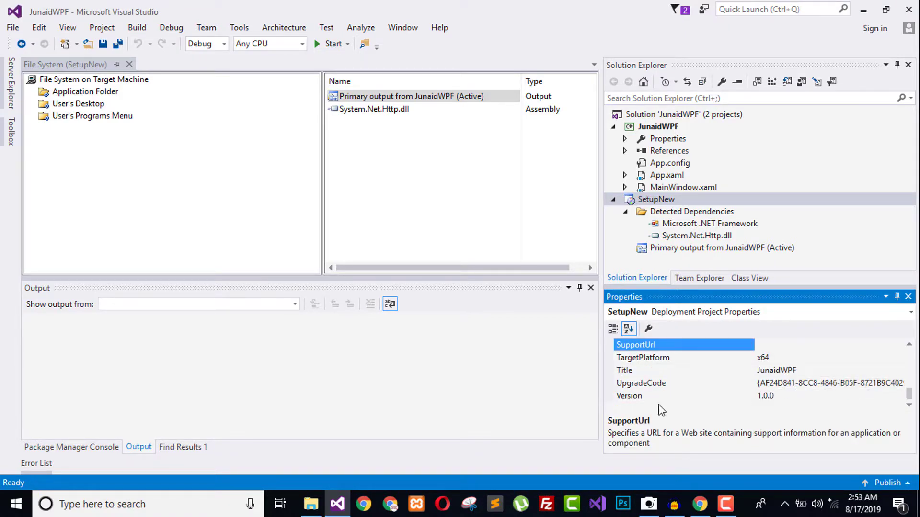
scroll(745, 401, up, 6)
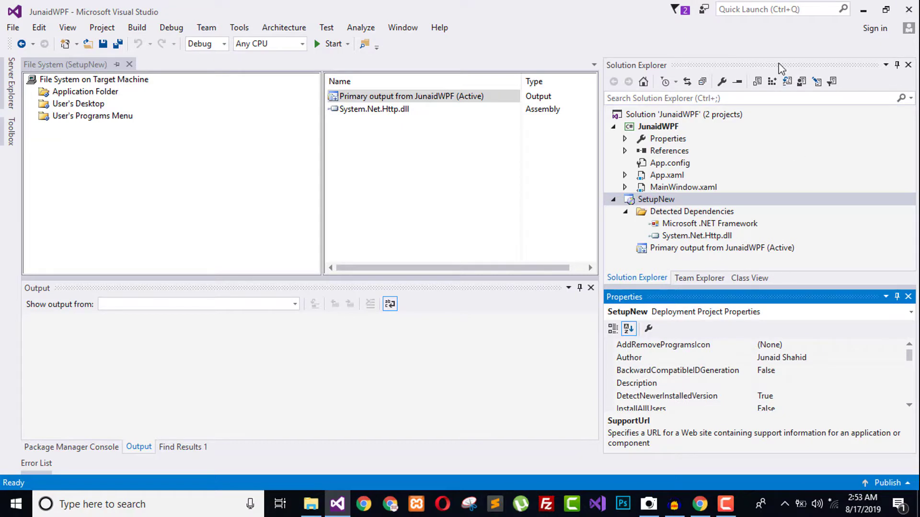
Build the SetupNew project and open its Debug output folder in File Explorer
right_click(659, 201)
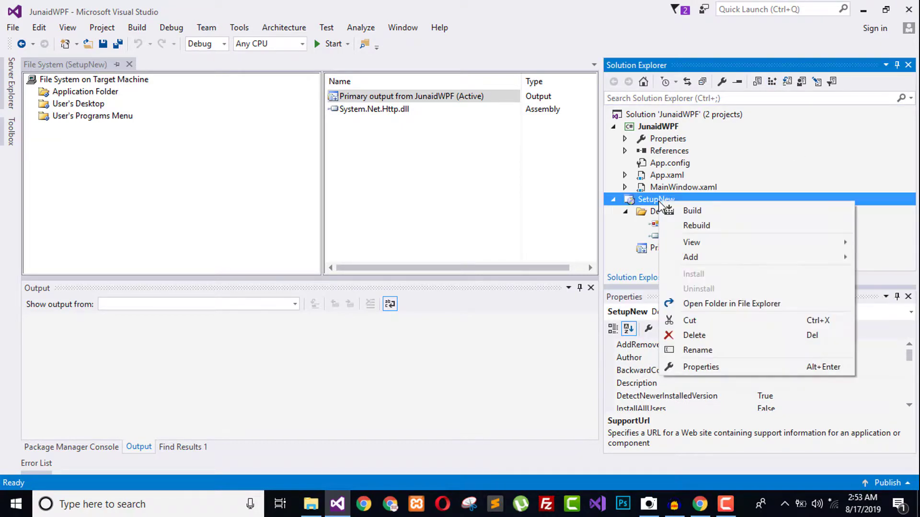
click(682, 211)
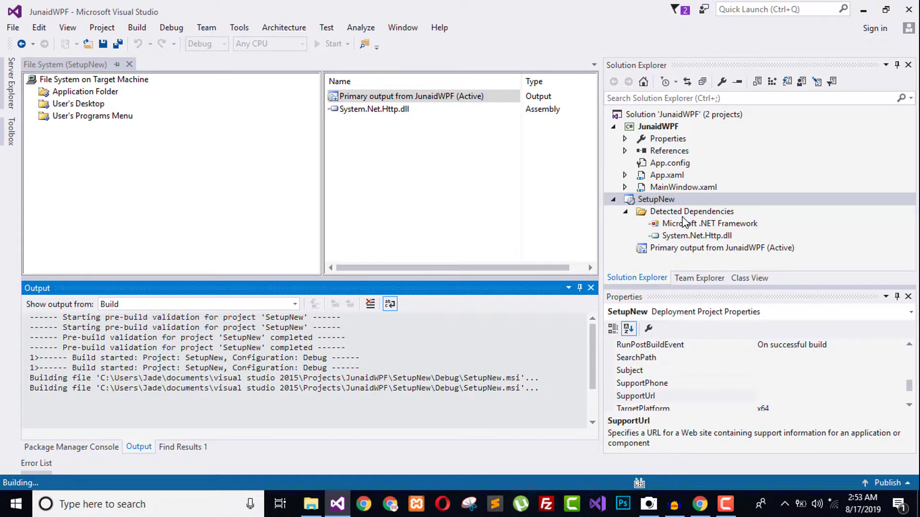
right_click(657, 201)
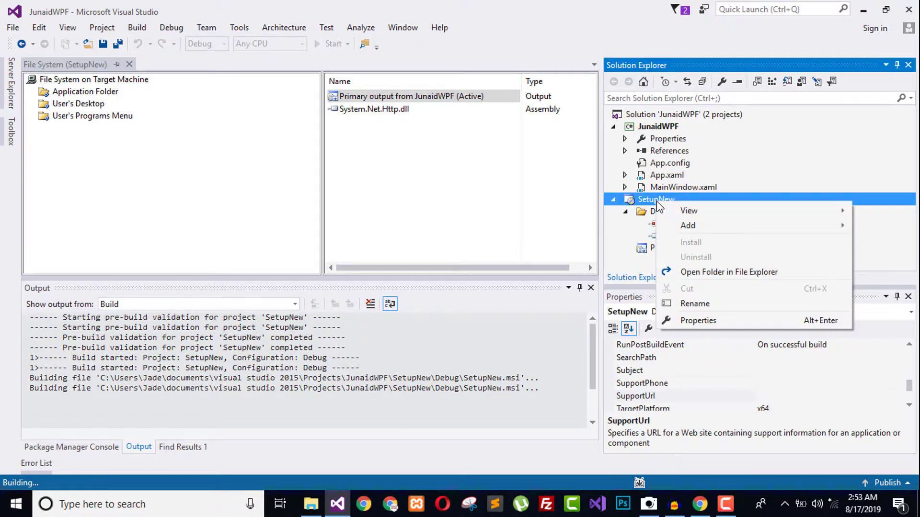
click(719, 274)
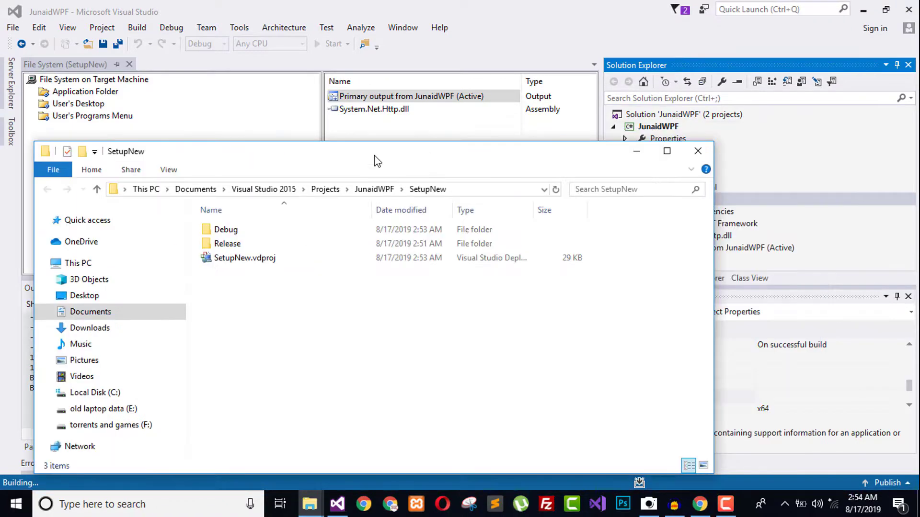
double_click(374, 155)
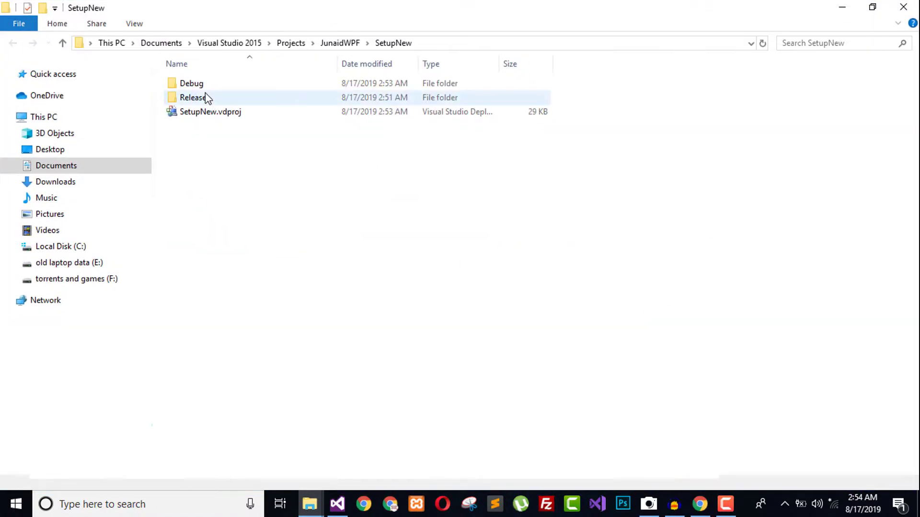
double_click(201, 85)
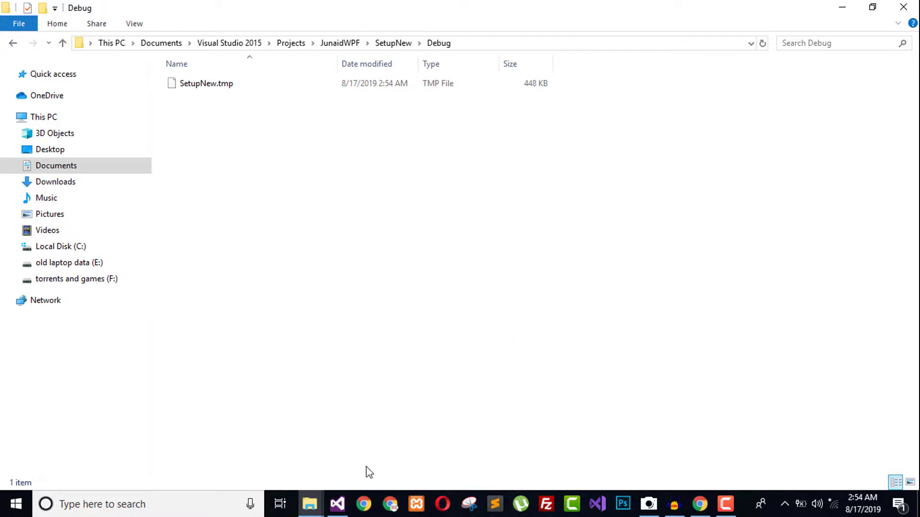
Check the SetupNew build output in Visual Studio and the files in the project's Debug folder
click(336, 512)
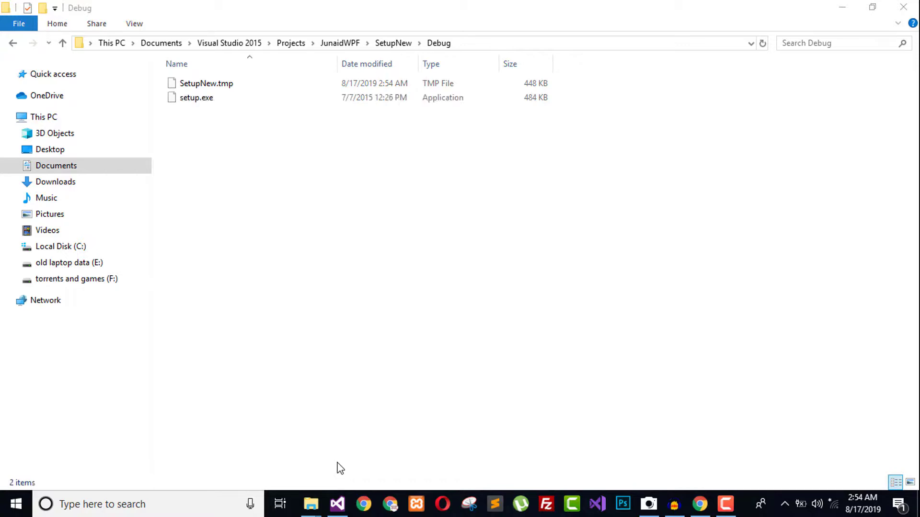
key(alt+Tab)
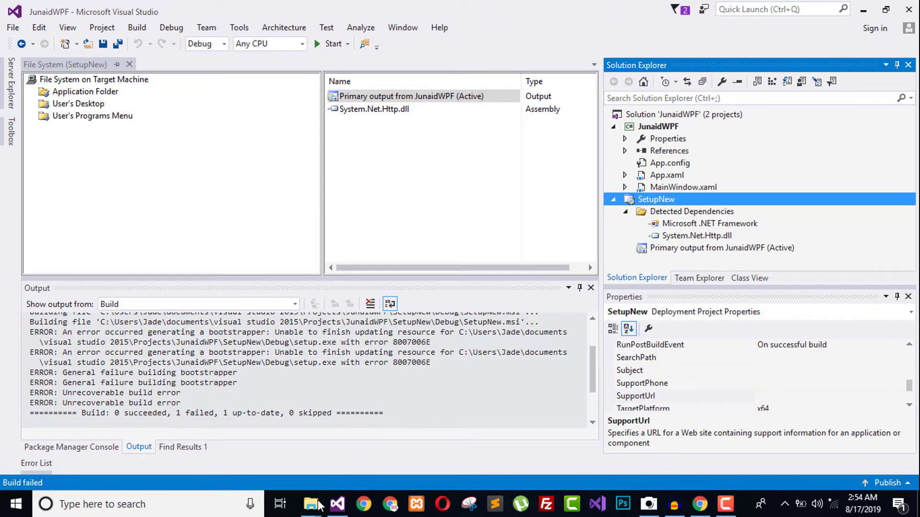
click(318, 505)
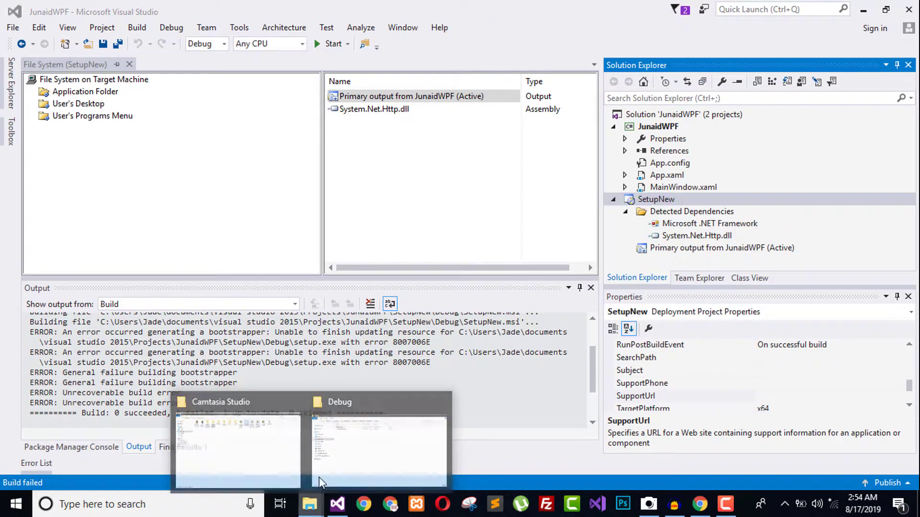
click(355, 429)
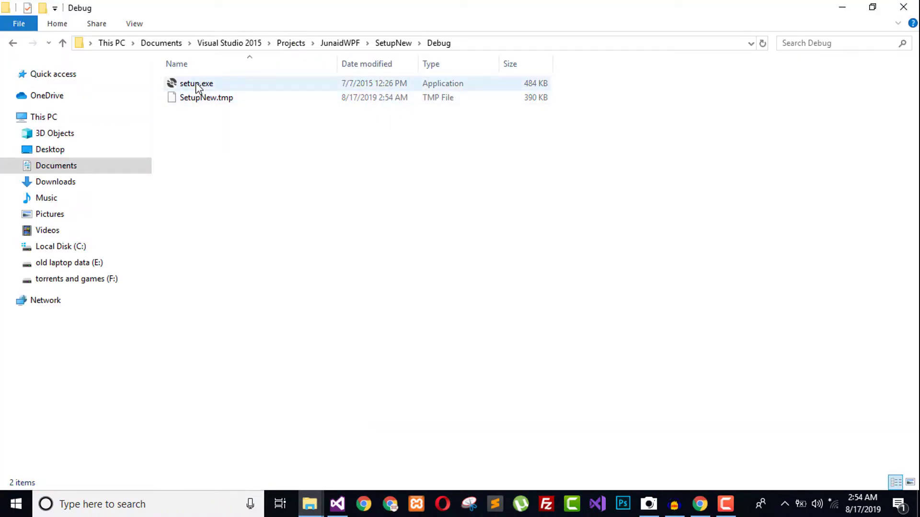
click(337, 504)
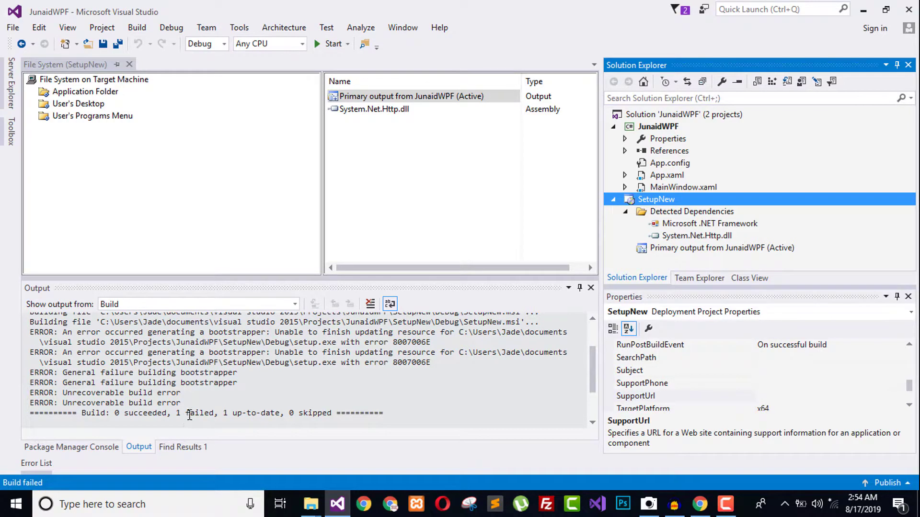
Build the SetupNew project again and return to its Debug folder in File Explorer to view the installer files
click(185, 449)
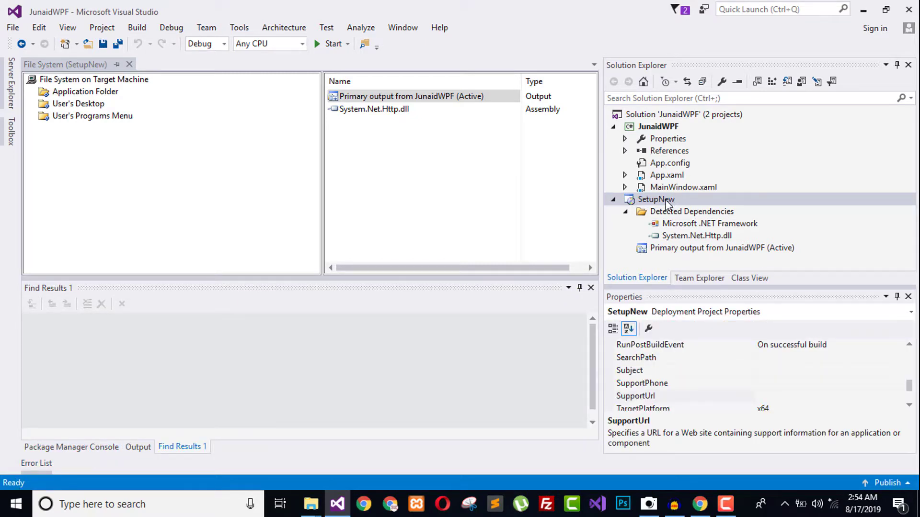
right_click(668, 202)
click(700, 209)
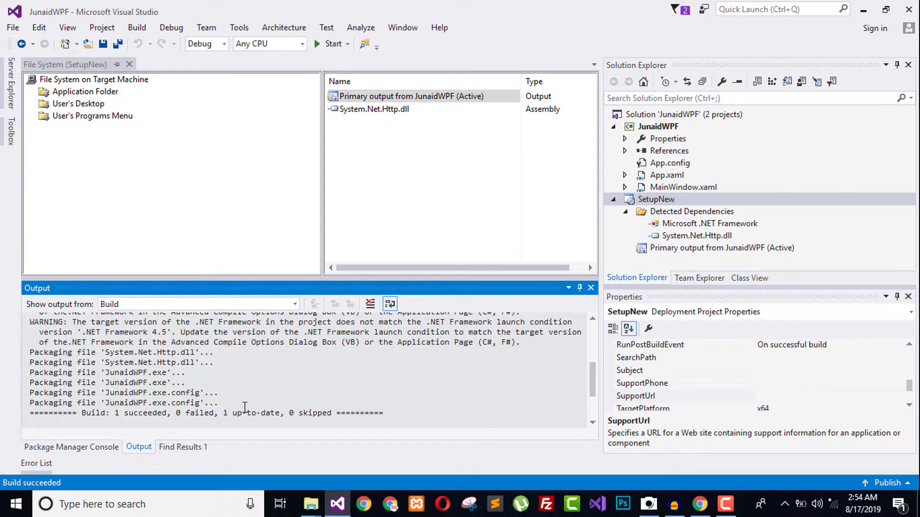
mouse_move(319, 510)
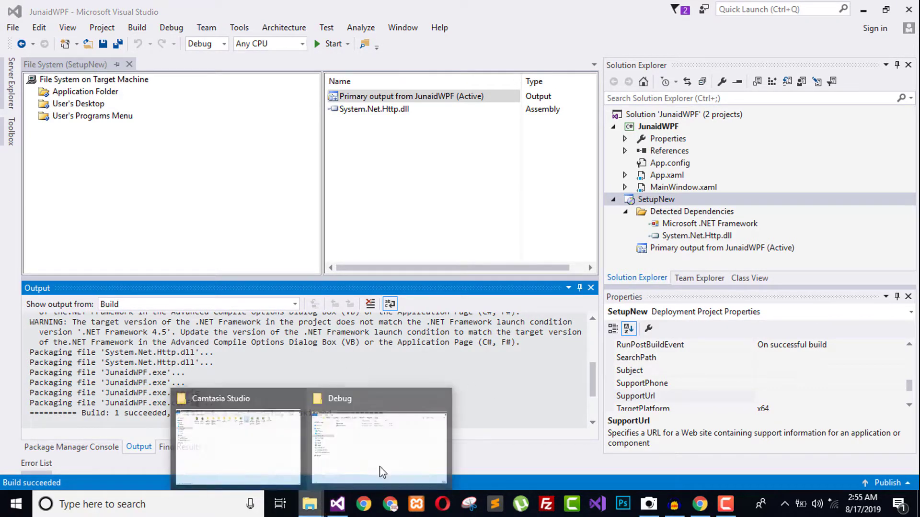
click(379, 467)
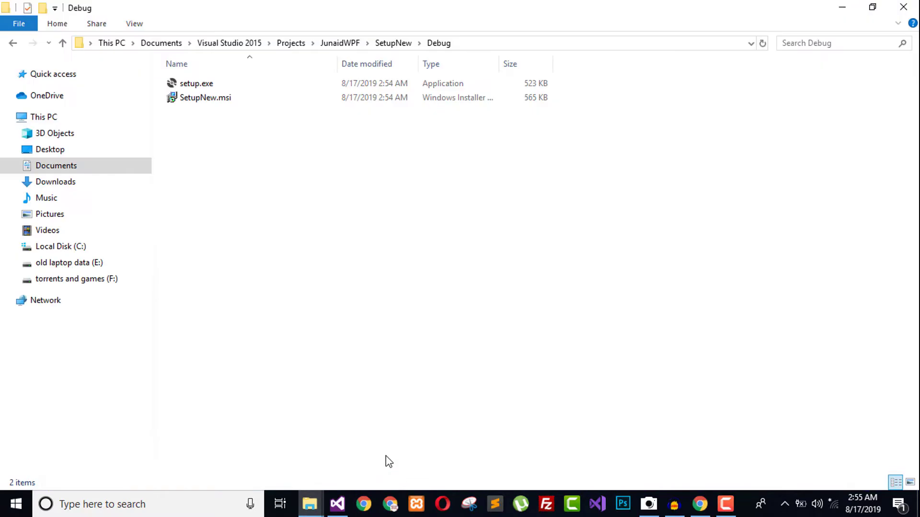
Run setup.exe to preview the wizard up to the Select Installation Folder page, and exit without installing
click(207, 87)
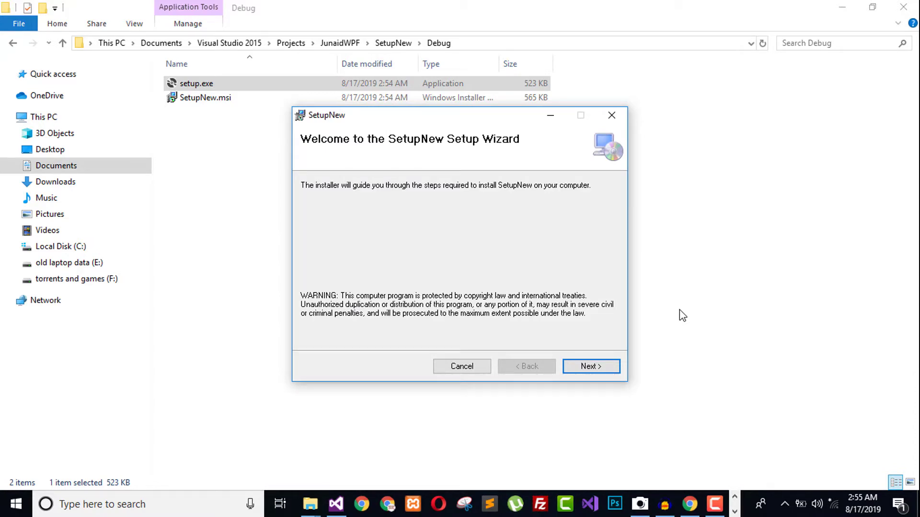
click(590, 367)
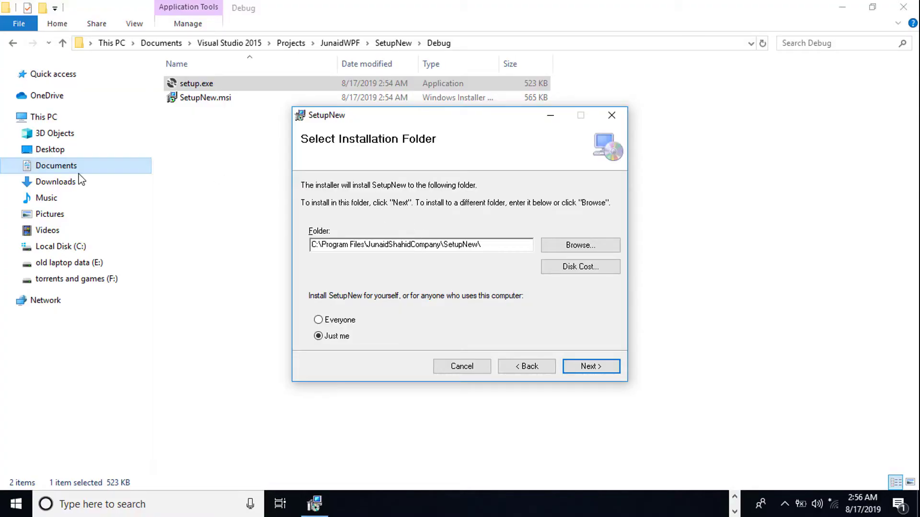
click(463, 366)
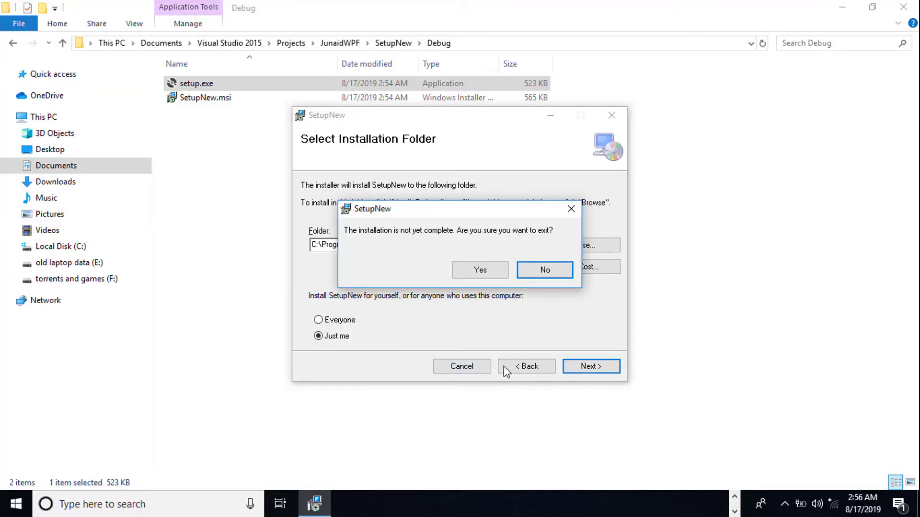
click(494, 278)
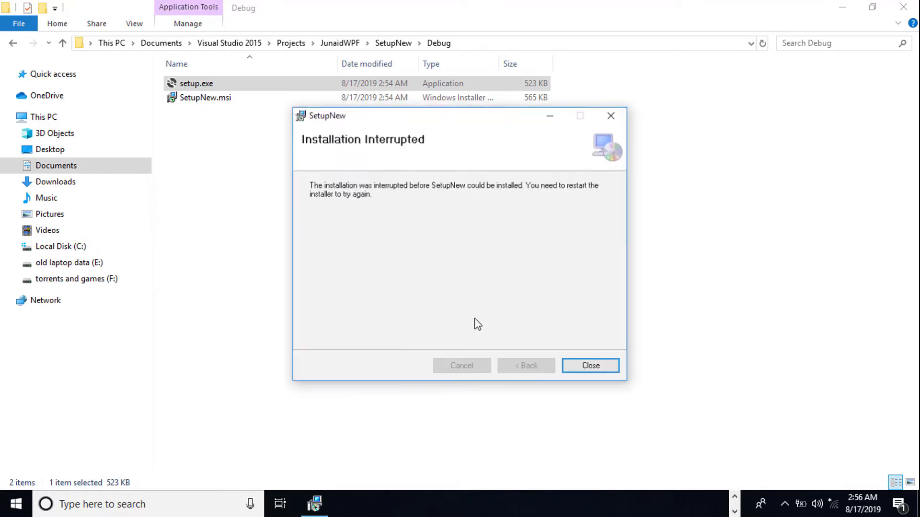
click(590, 367)
click(338, 503)
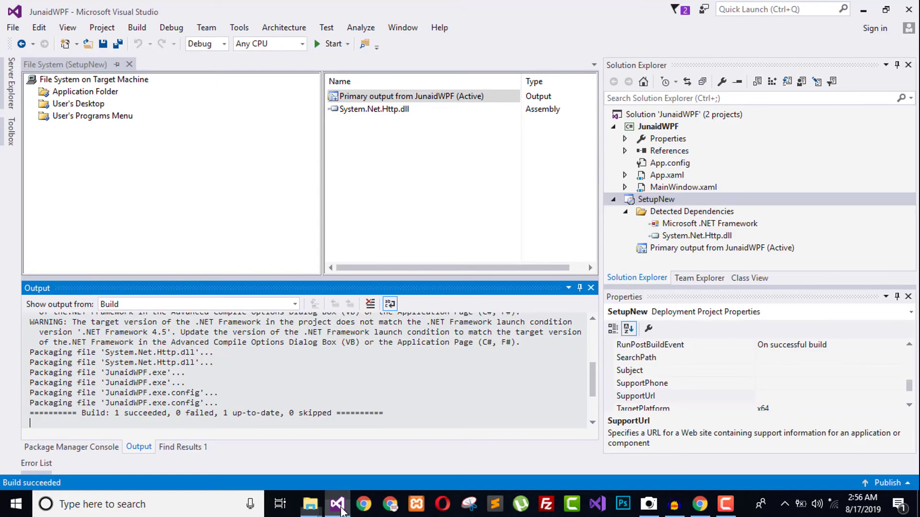
click(662, 200)
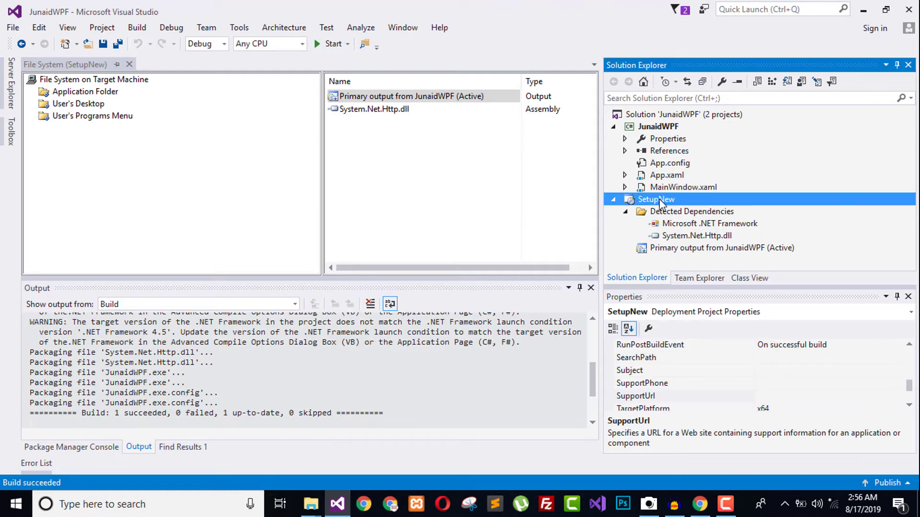
click(236, 28)
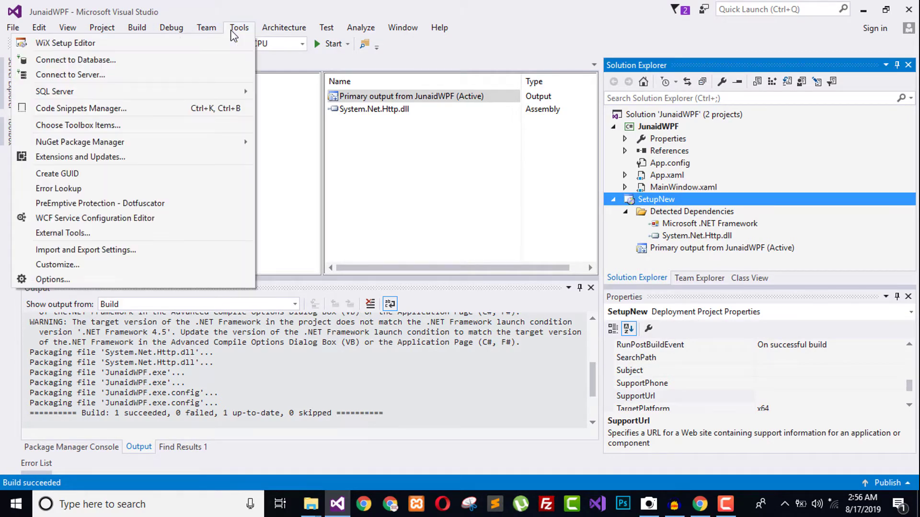
click(111, 50)
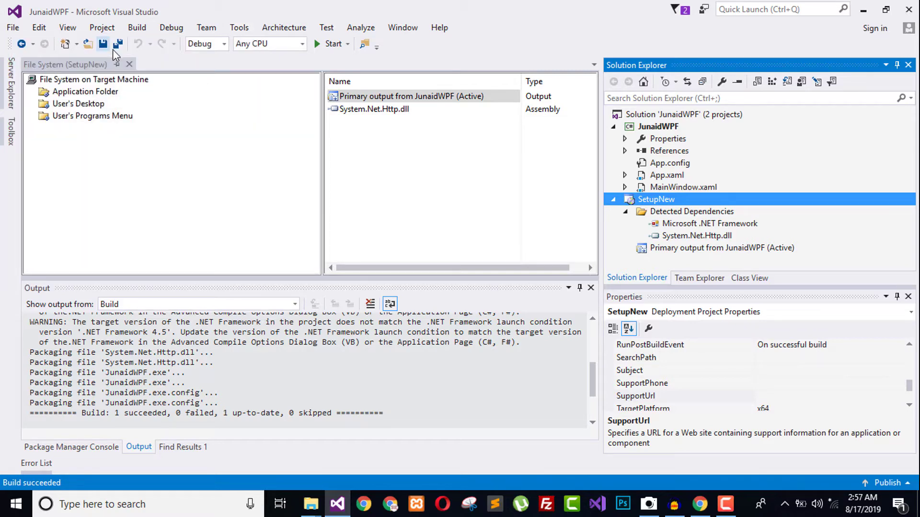
click(152, 118)
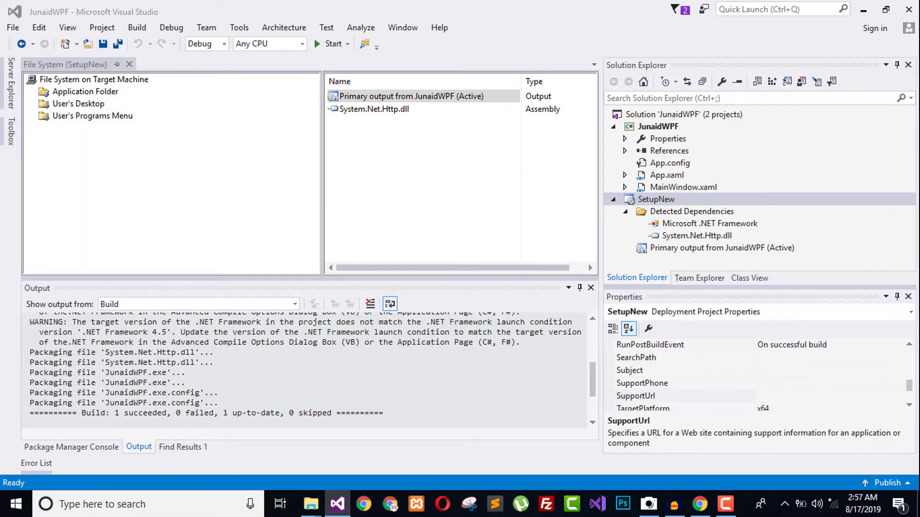
key(ctrl+alt+l)
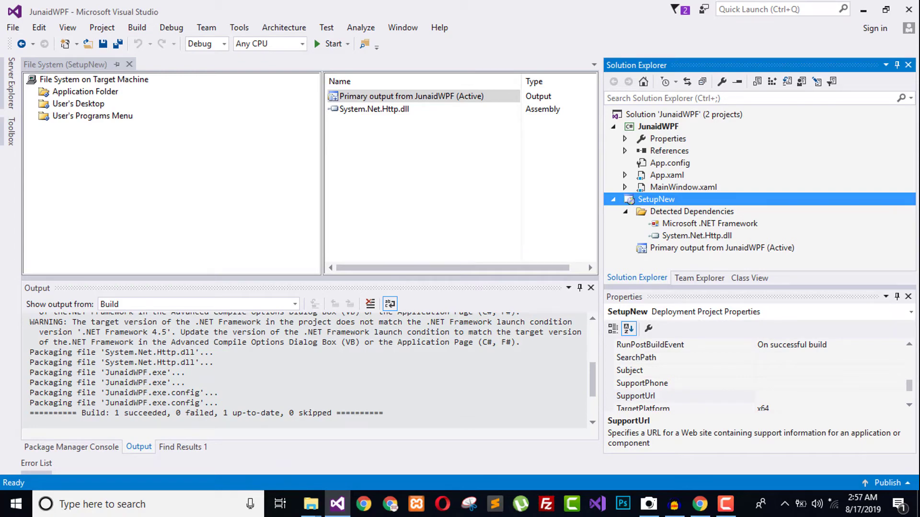